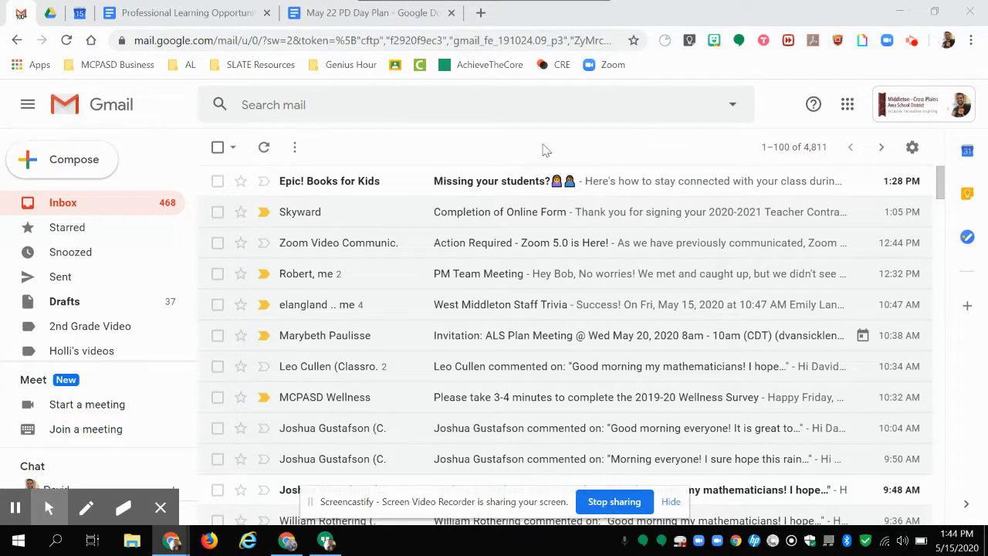
# - Configure the inbox to show the Social, Promotions and Updates categories alongside Primary, and save the change
pyautogui.click(913, 148)
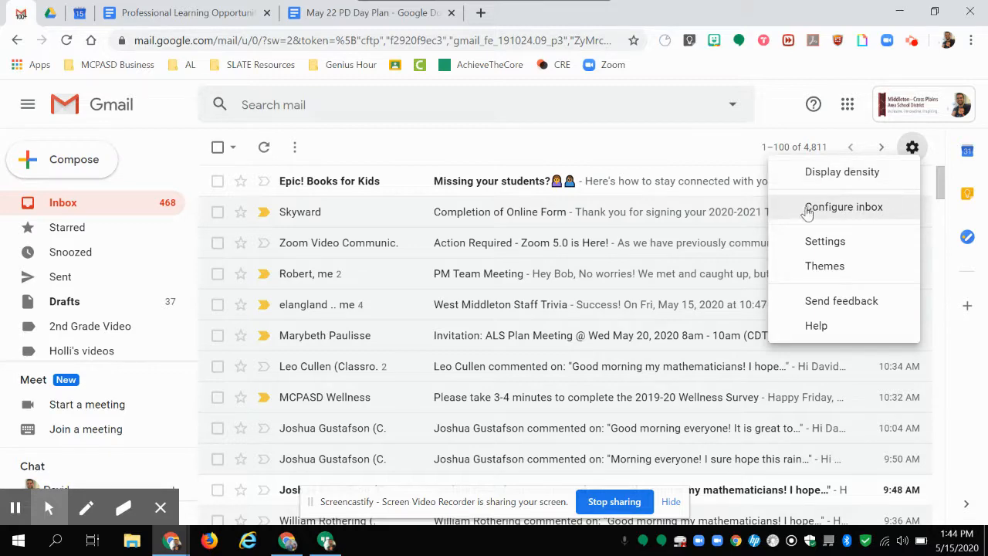
pyautogui.click(874, 214)
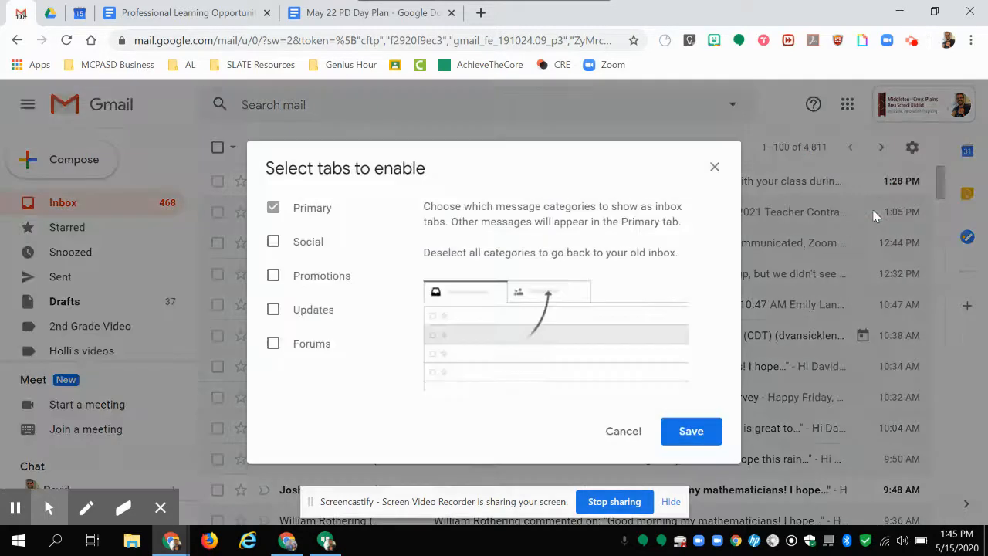
pyautogui.moveTo(344, 206)
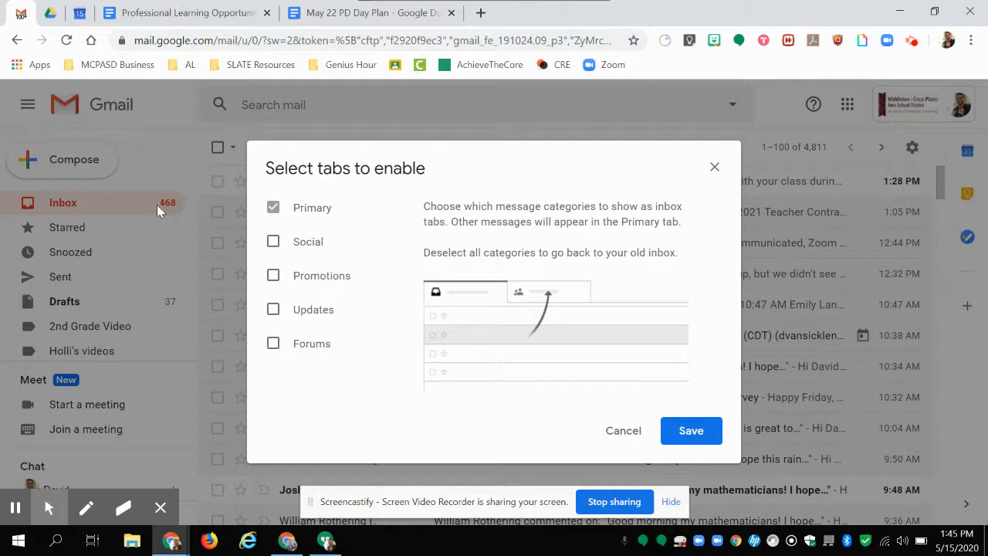
pyautogui.click(273, 242)
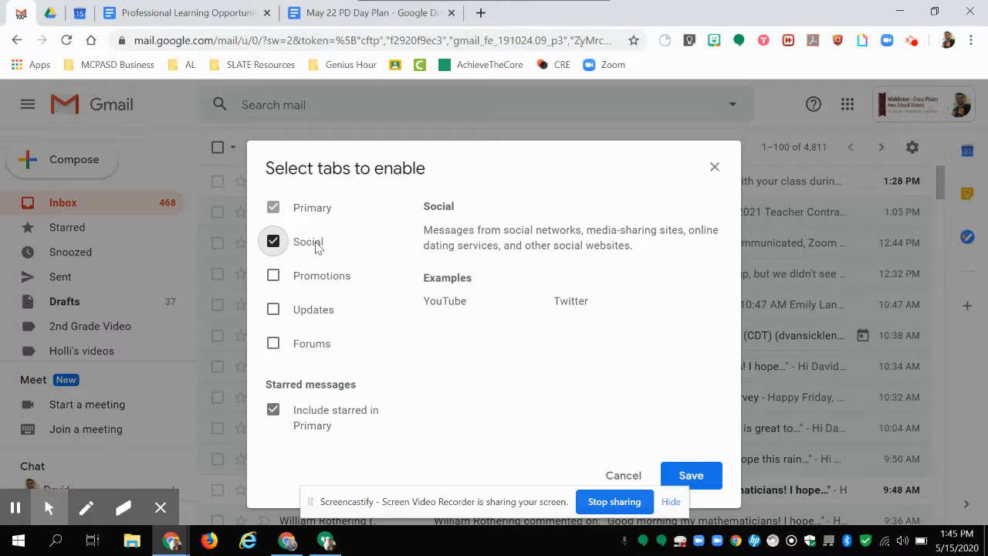
pyautogui.click(306, 278)
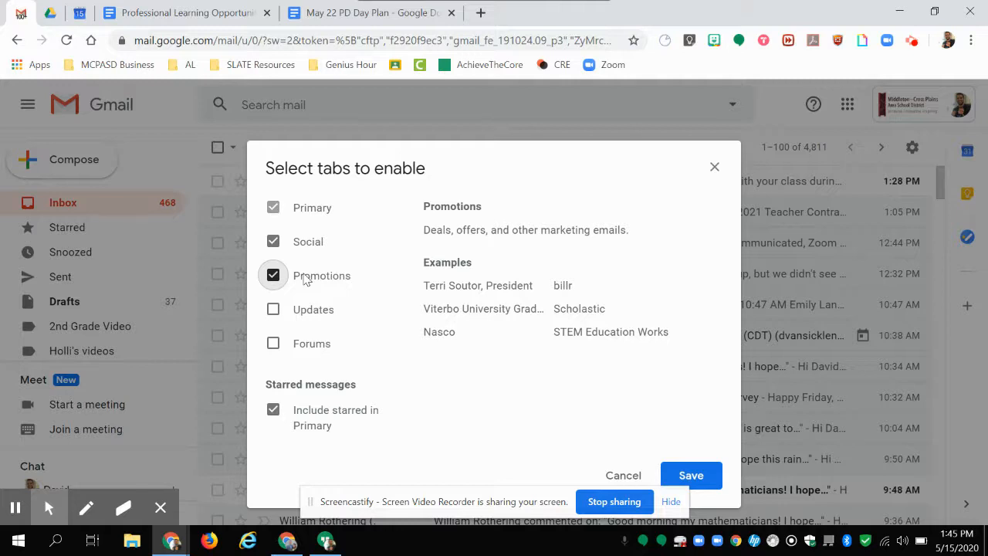
pyautogui.click(302, 313)
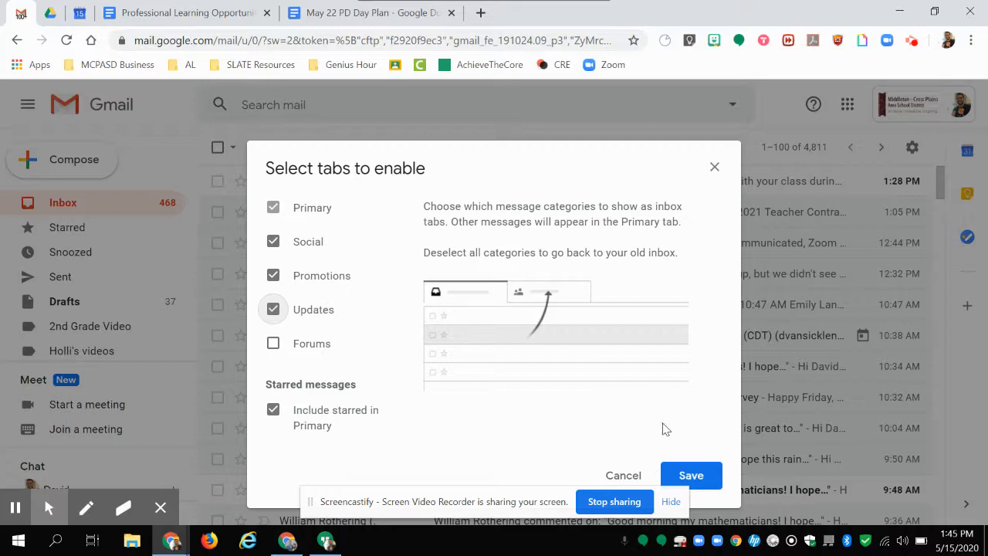
pyautogui.click(708, 476)
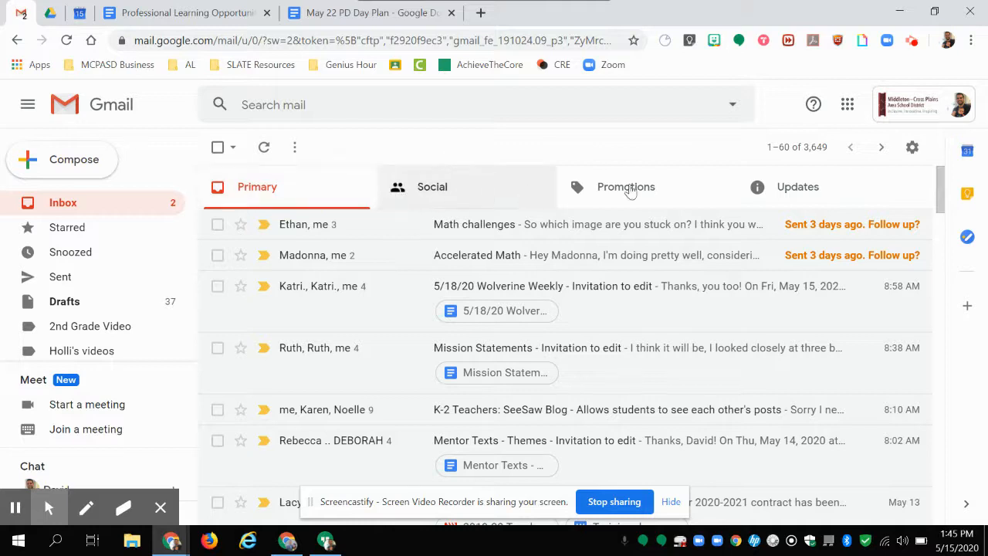
# - Examine which messages are sorted into the Primary, Social, Promotions and Updates inbox categories
pyautogui.click(320, 198)
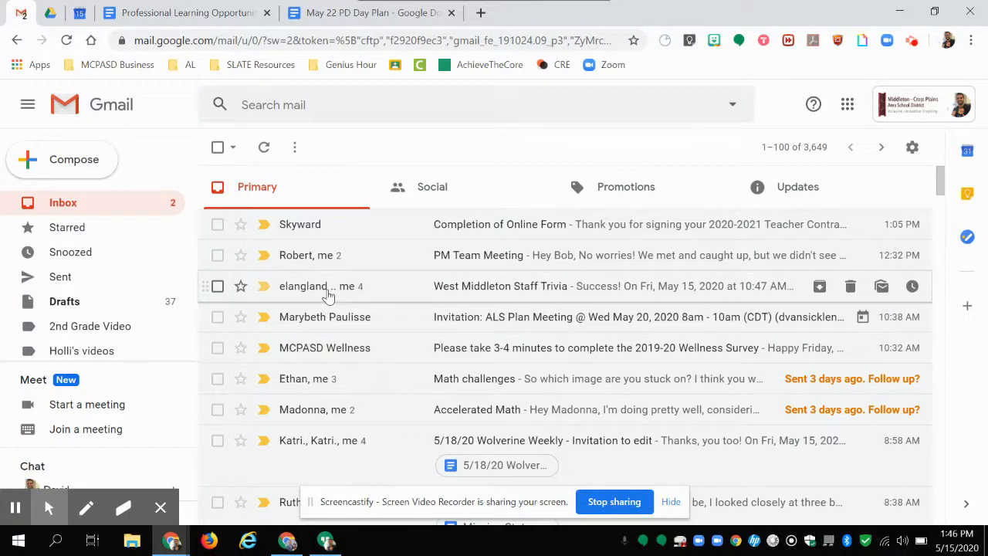
pyautogui.click(441, 194)
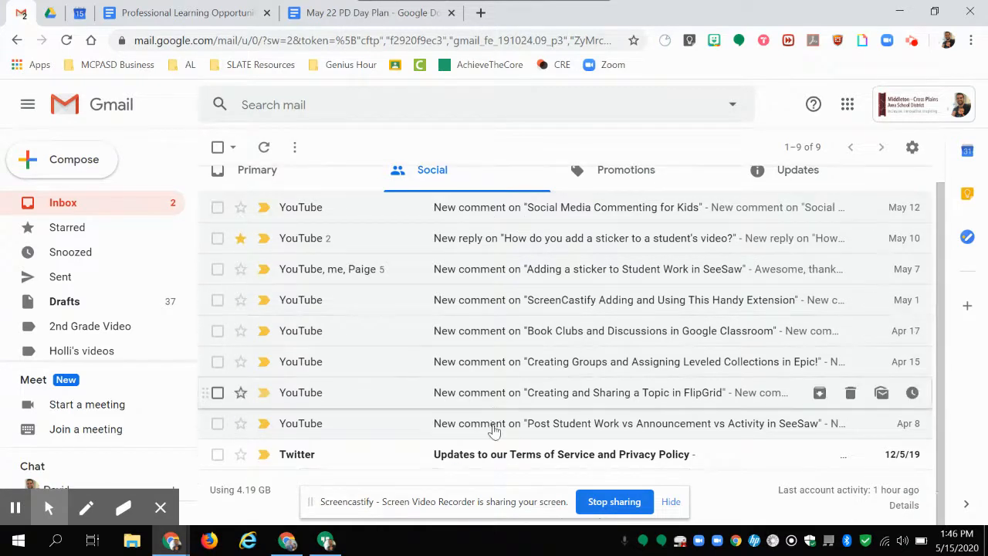
pyautogui.click(623, 199)
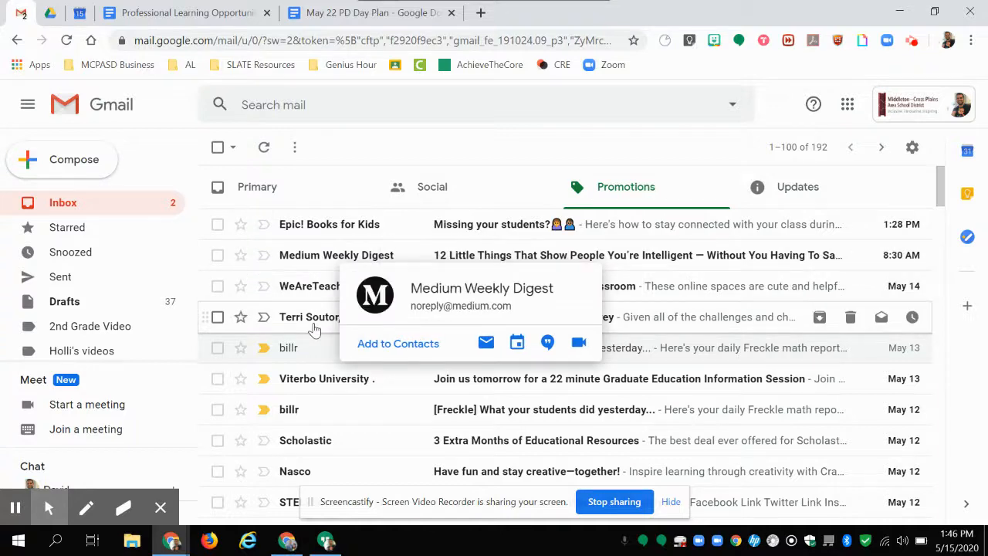
pyautogui.click(813, 197)
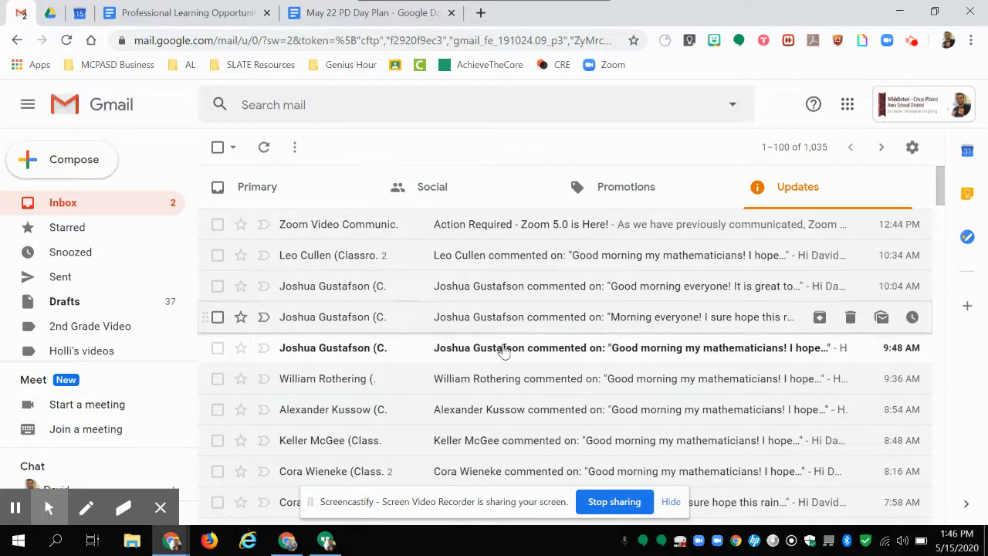
pyautogui.scroll(-3, 503, 352)
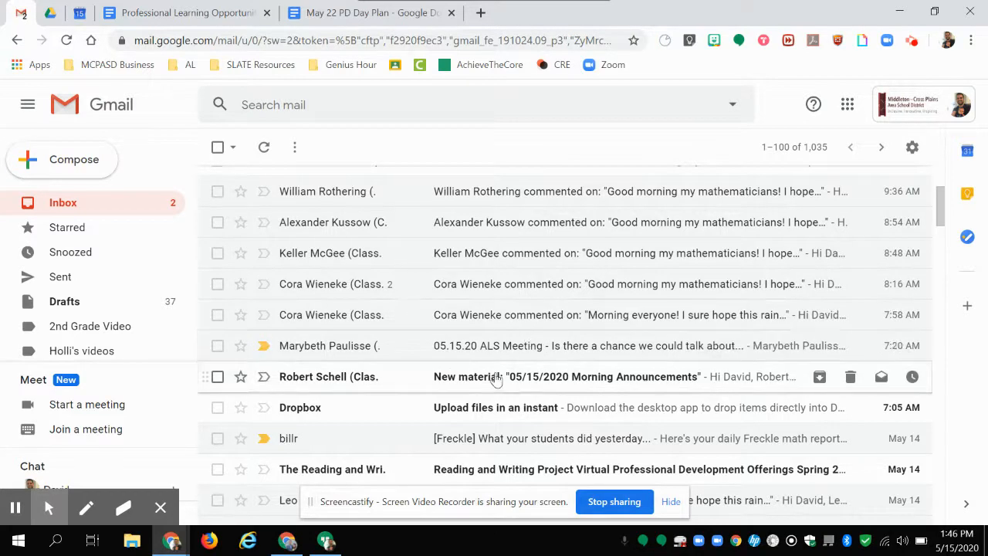
pyautogui.scroll(-2, 496, 378)
pyautogui.scroll(4, 496, 379)
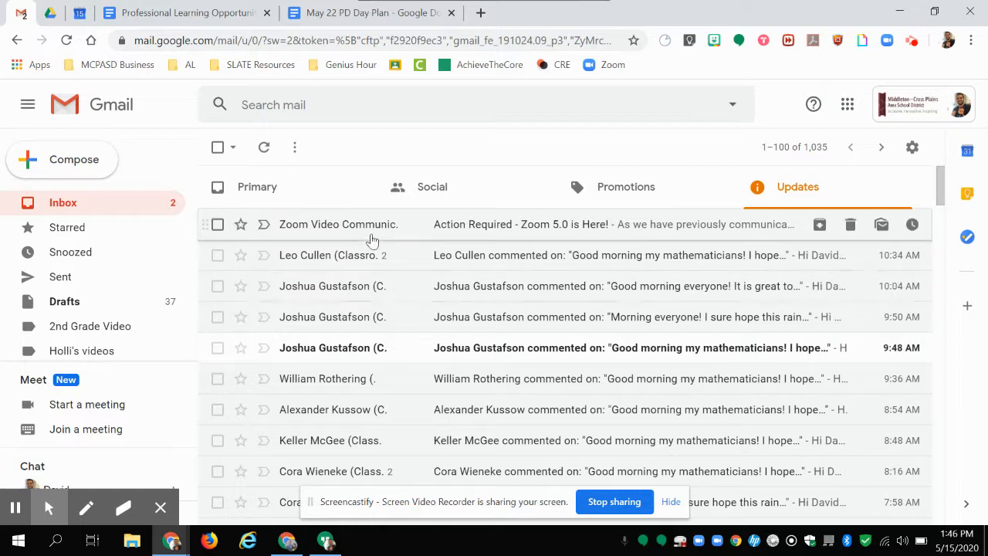
pyautogui.click(283, 202)
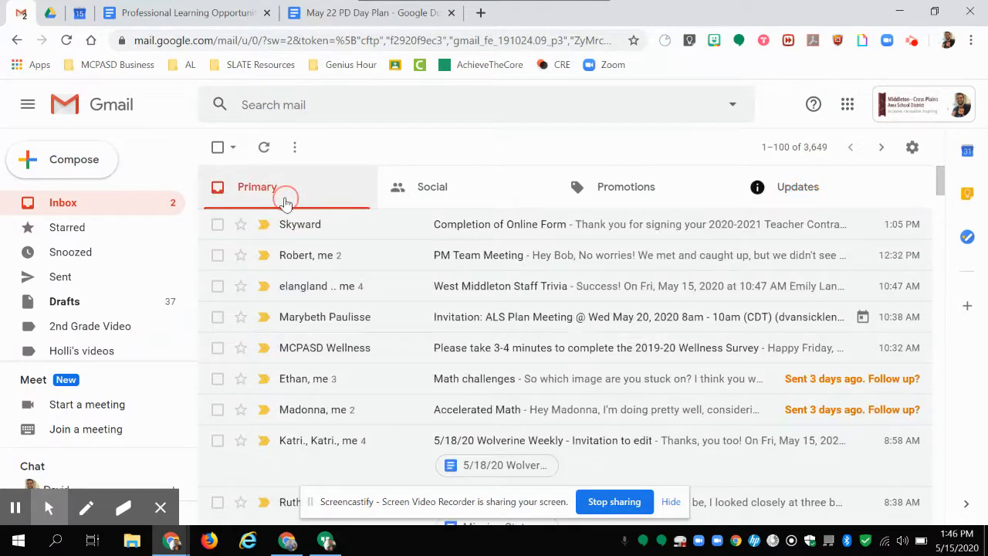
pyautogui.click(437, 199)
pyautogui.click(614, 186)
# - Move the "05.15.20 ALS Meeting" message from Updates to Primary and apply this to future messages from the same sender
pyautogui.click(770, 199)
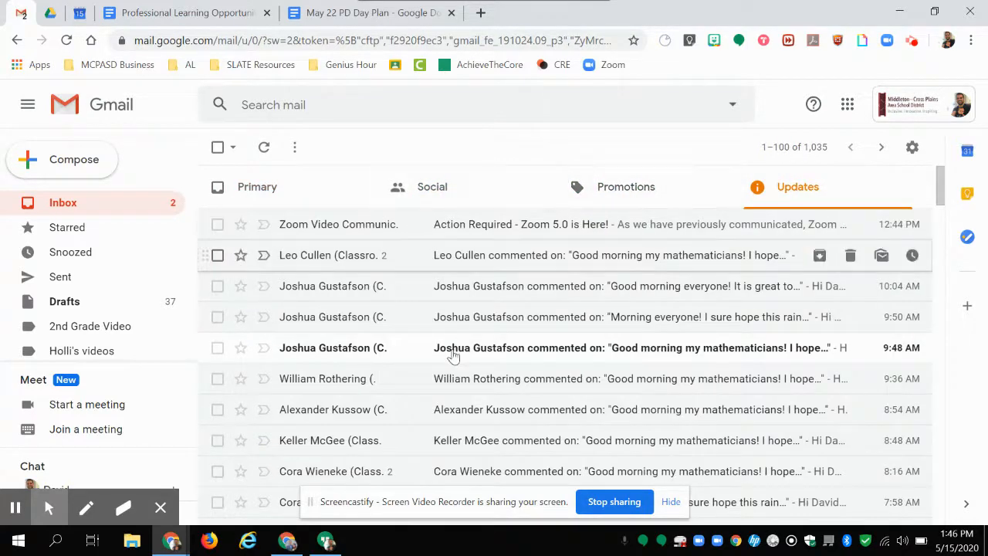
pyautogui.scroll(-5, 454, 356)
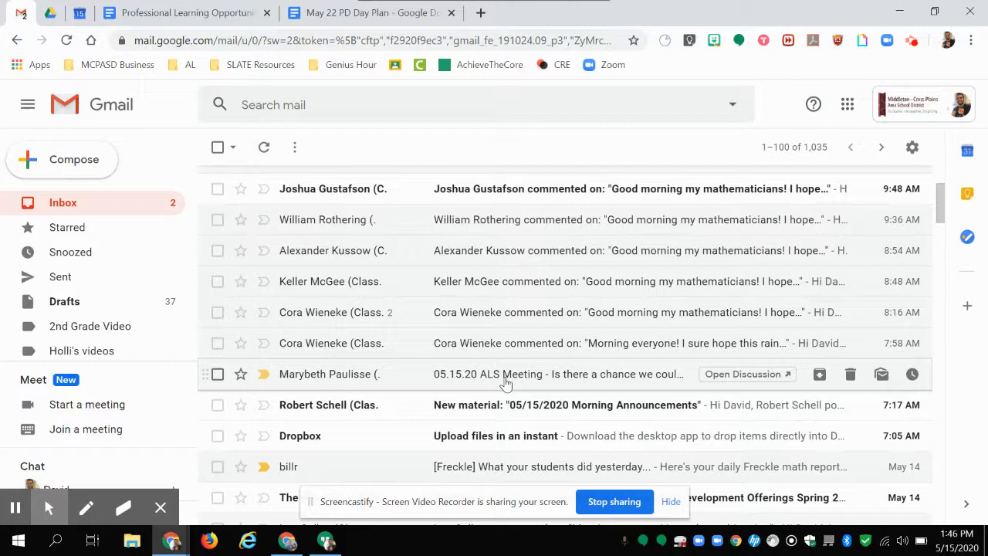
pyautogui.moveTo(506, 382); pyautogui.dragTo(280, 187)
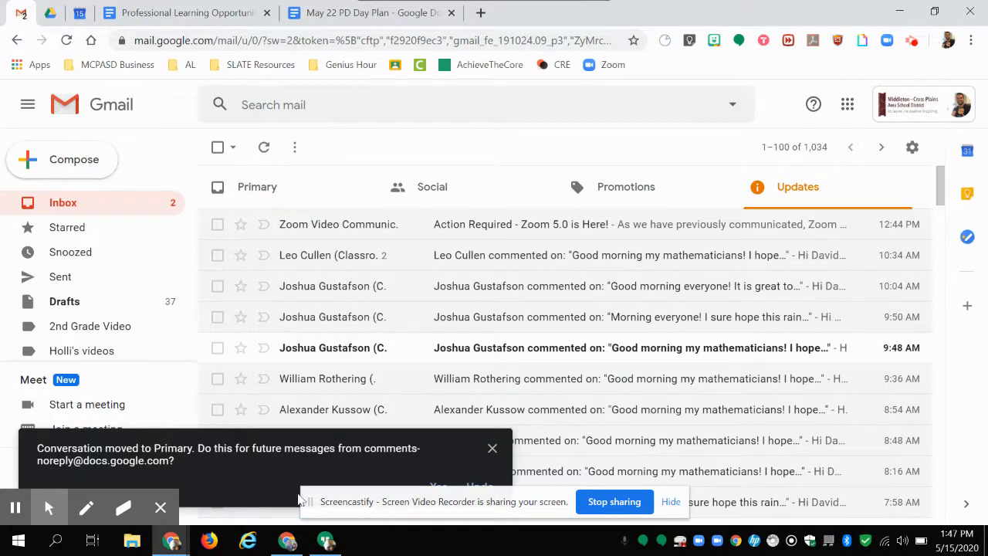
pyautogui.click(438, 489)
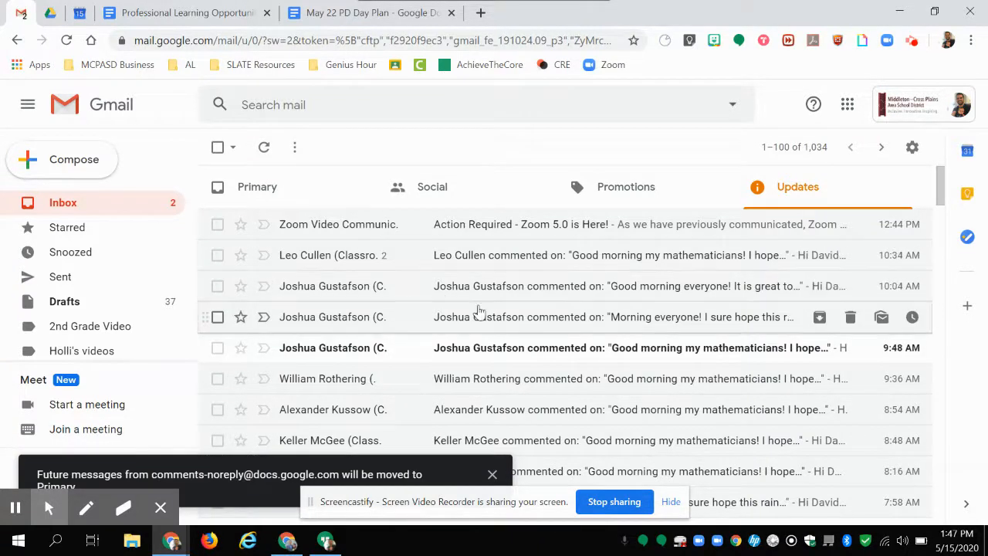
# - Move the May 12 "[Freckle] What your students did yesterday..." message from Promotions to Updates
pyautogui.click(326, 174)
pyautogui.click(435, 188)
pyautogui.click(600, 188)
pyautogui.scroll(-2, 427, 401)
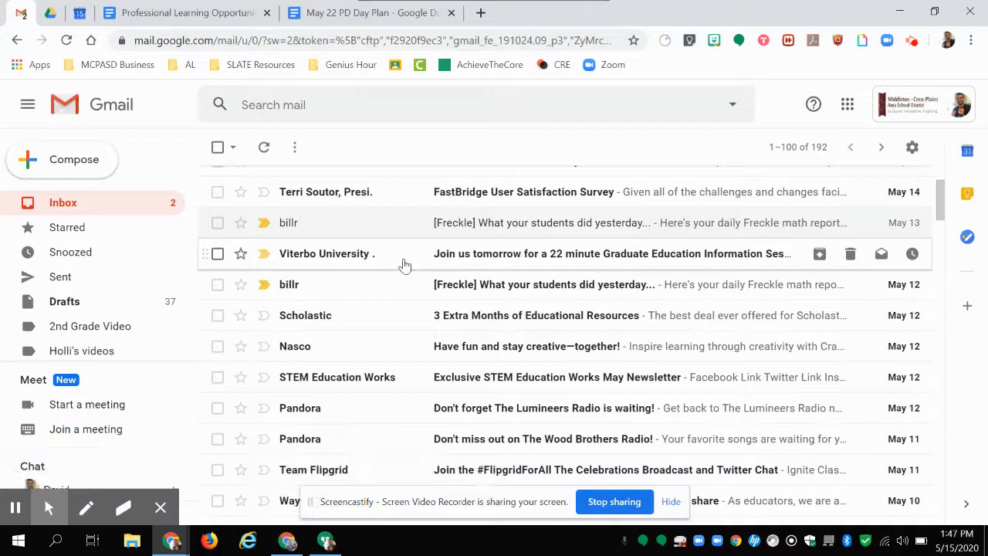
pyautogui.moveTo(379, 292); pyautogui.dragTo(880, 199)
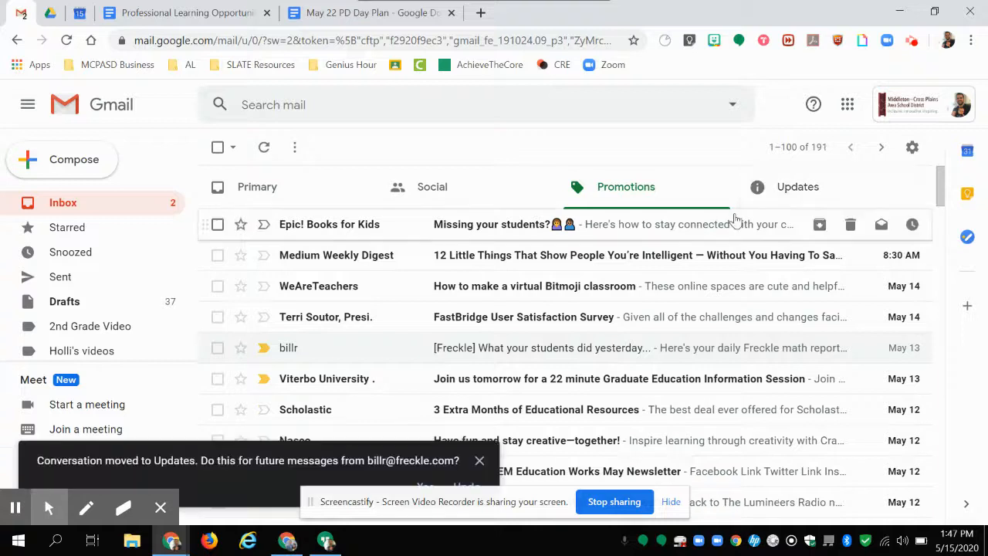
# - Look through all four inbox categories again and return to Primary
pyautogui.click(293, 202)
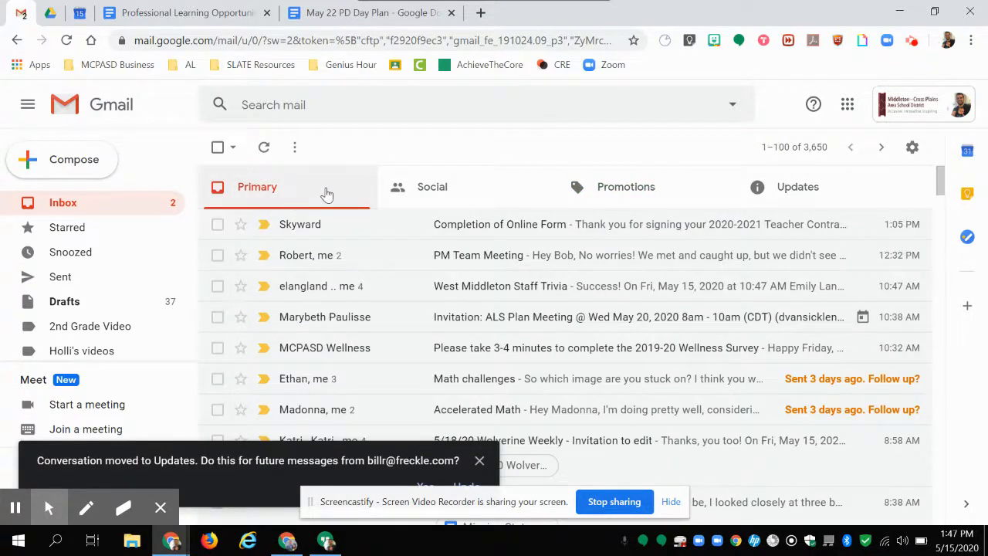
pyautogui.click(463, 193)
pyautogui.click(599, 182)
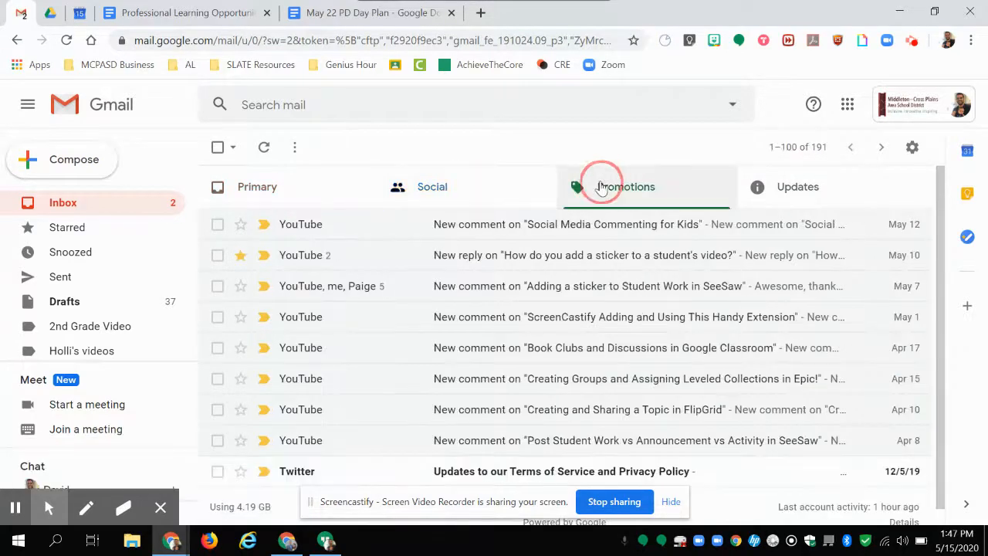
pyautogui.click(757, 187)
pyautogui.click(287, 199)
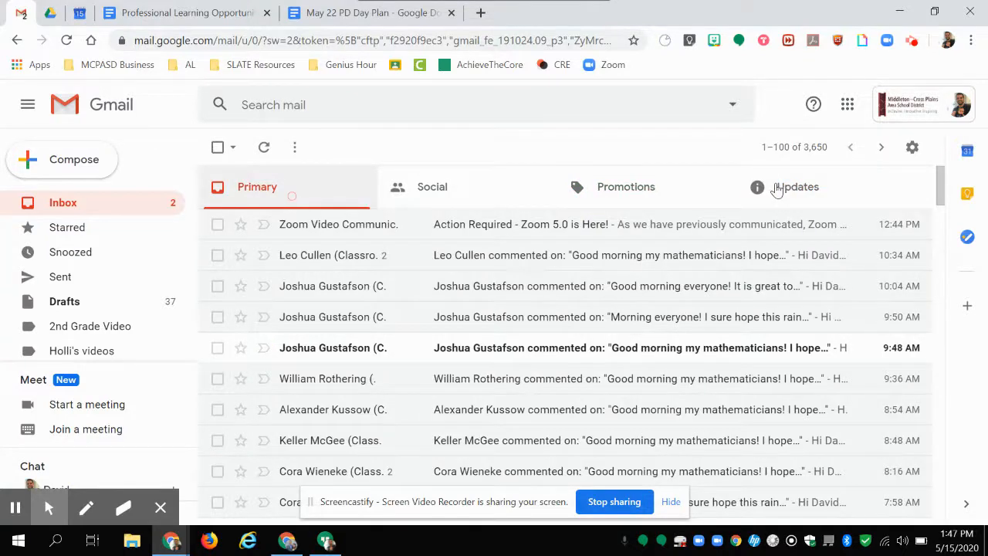
# - Set the mailbox theme to the grey pebbles image and save it
pyautogui.click(913, 149)
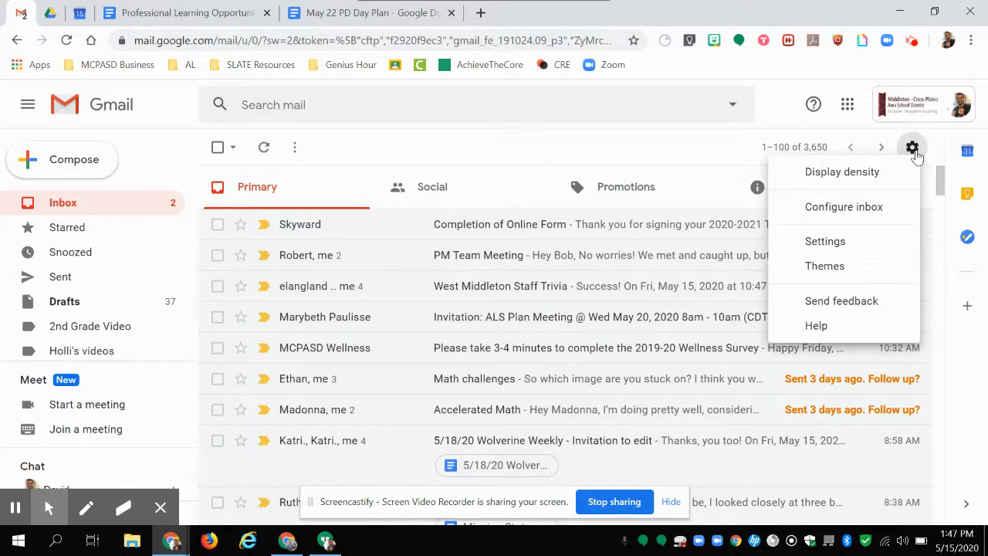
pyautogui.click(824, 266)
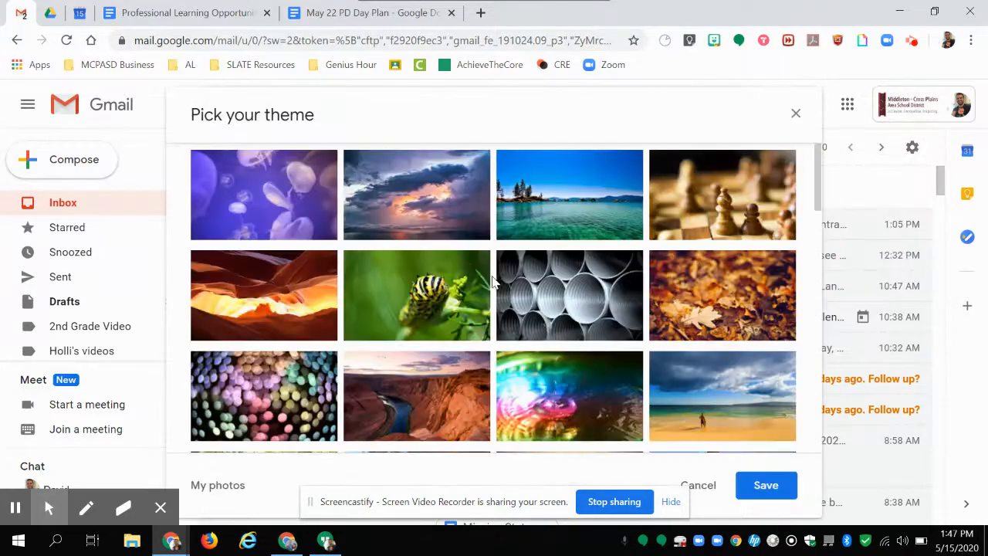
pyautogui.scroll(-5, 567, 362)
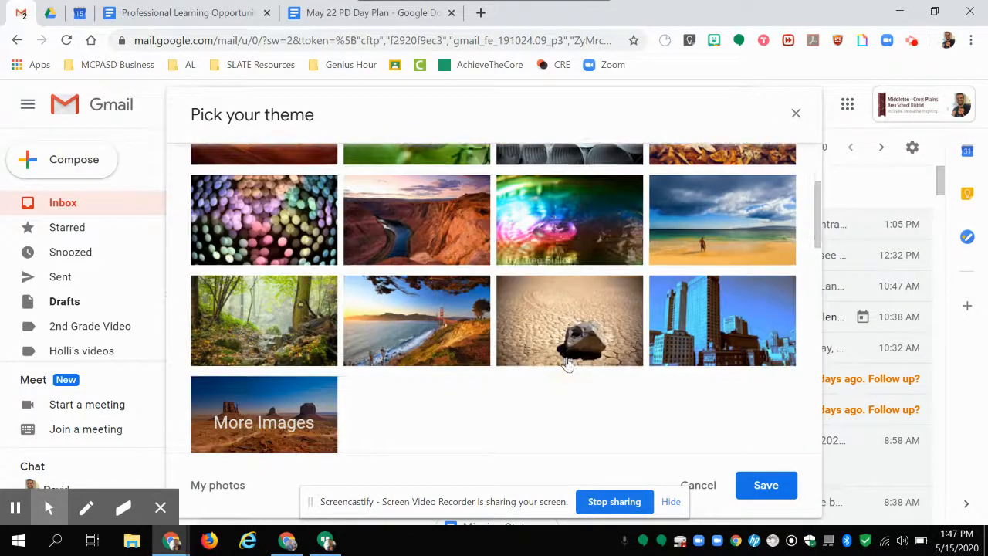
pyautogui.scroll(-7, 568, 363)
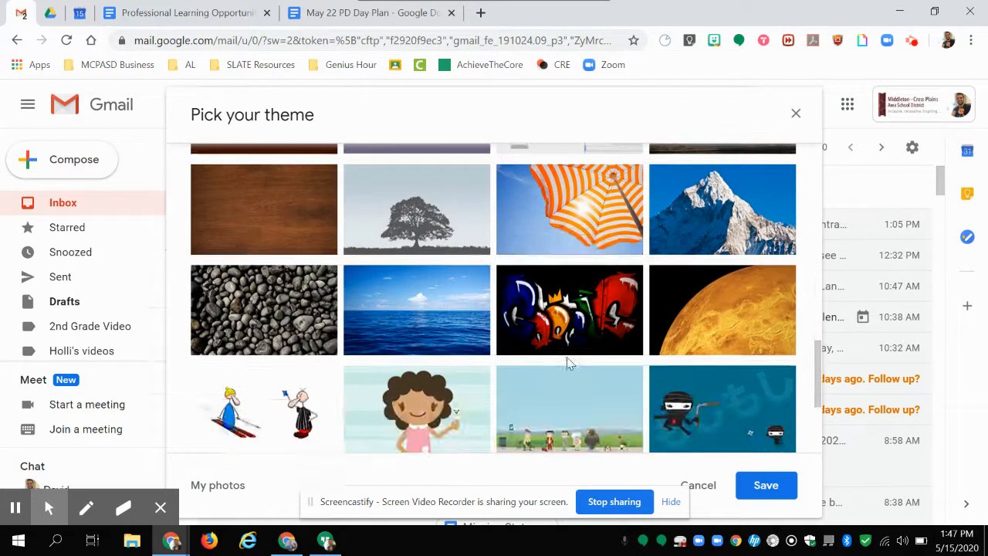
pyautogui.click(254, 310)
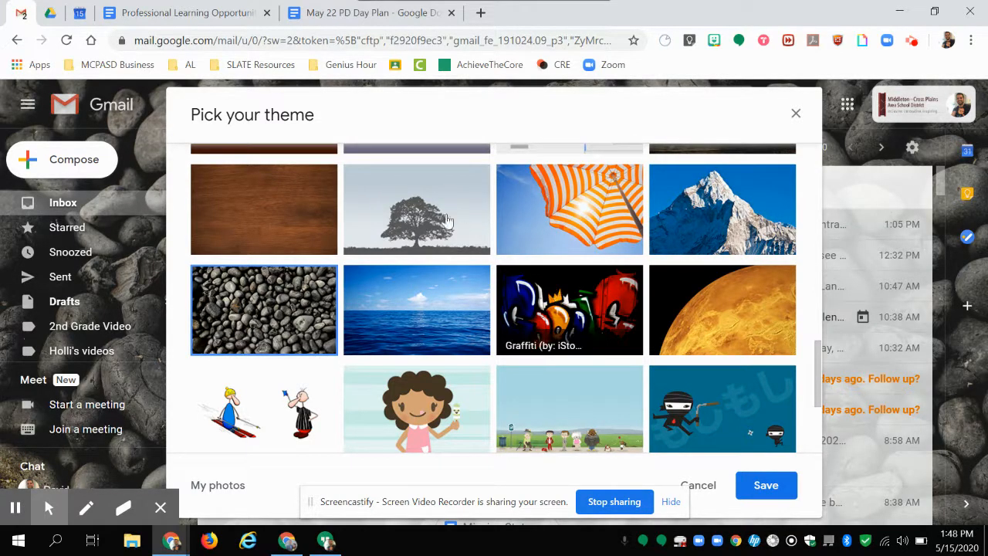
pyautogui.click(781, 502)
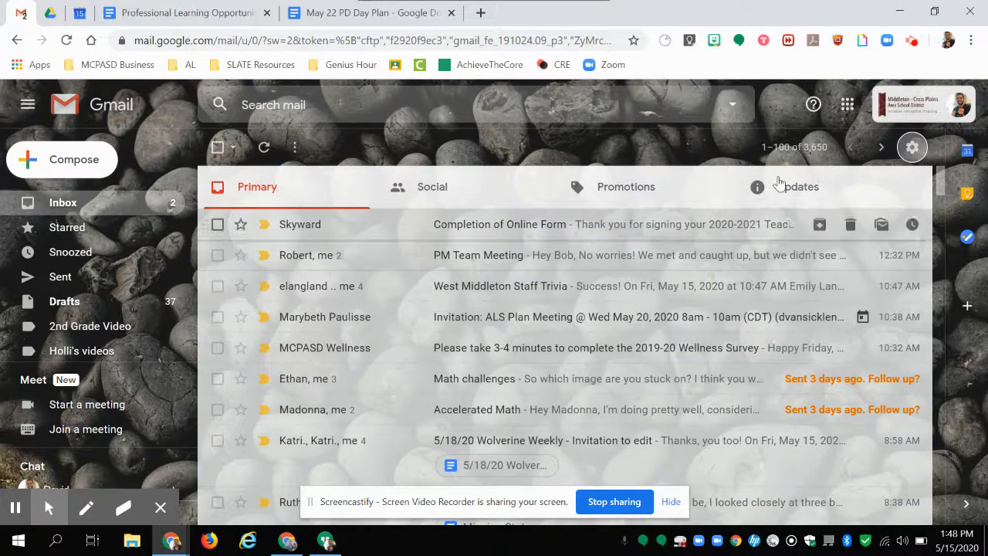
# - Open the general settings and examine the options from language, page size and Undo Send through to default text style and images
pyautogui.click(912, 146)
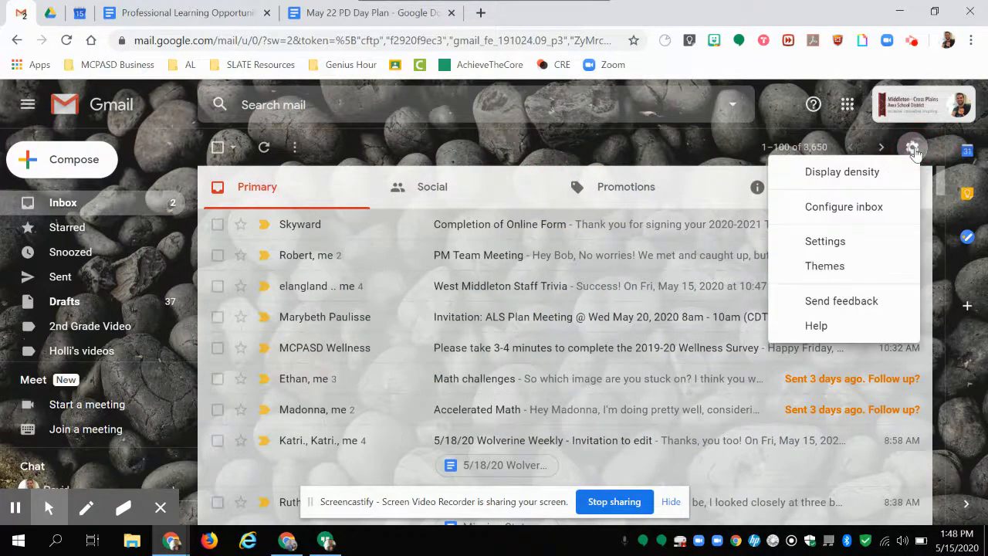
pyautogui.click(834, 242)
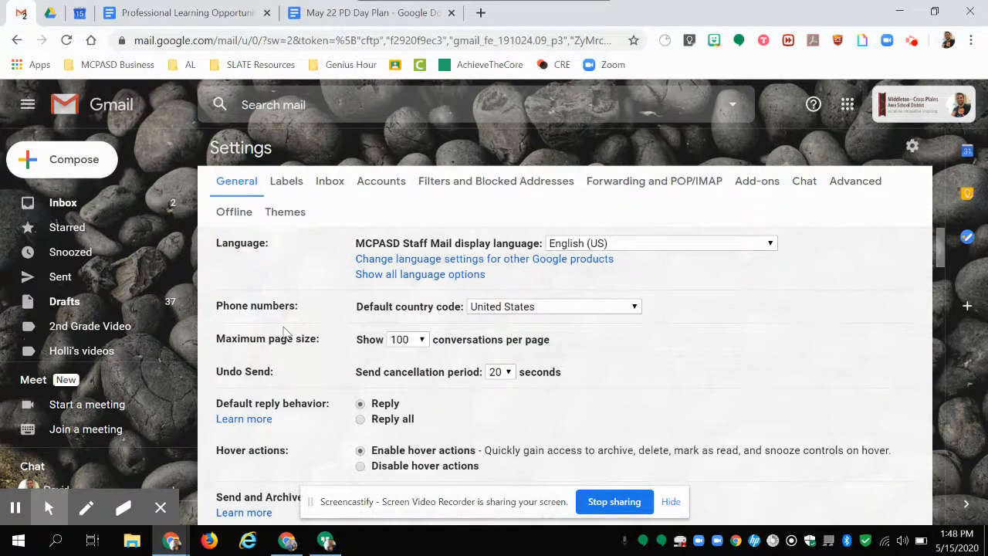
pyautogui.scroll(-1, 284, 332)
pyautogui.scroll(1, 284, 332)
pyautogui.scroll(-3, 276, 308)
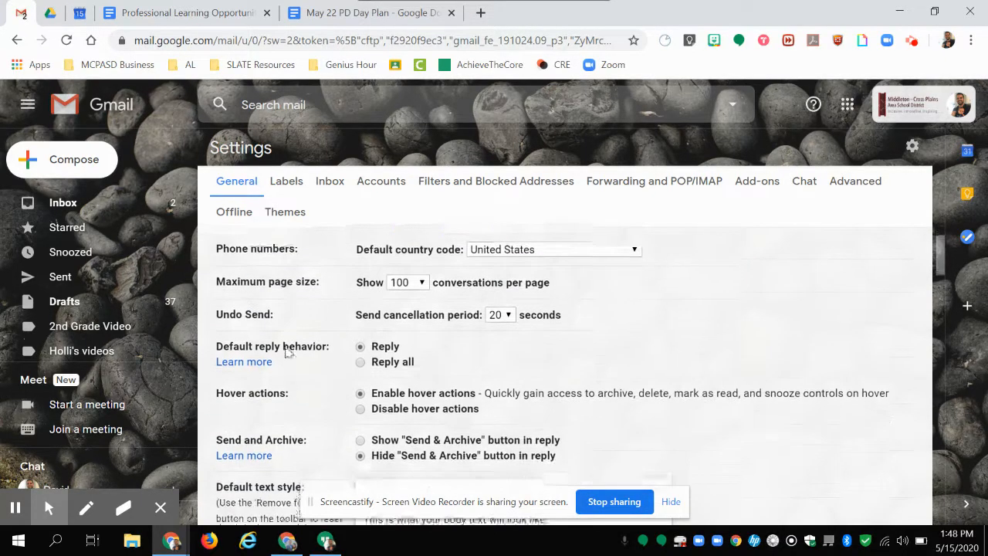
pyautogui.scroll(-7, 286, 351)
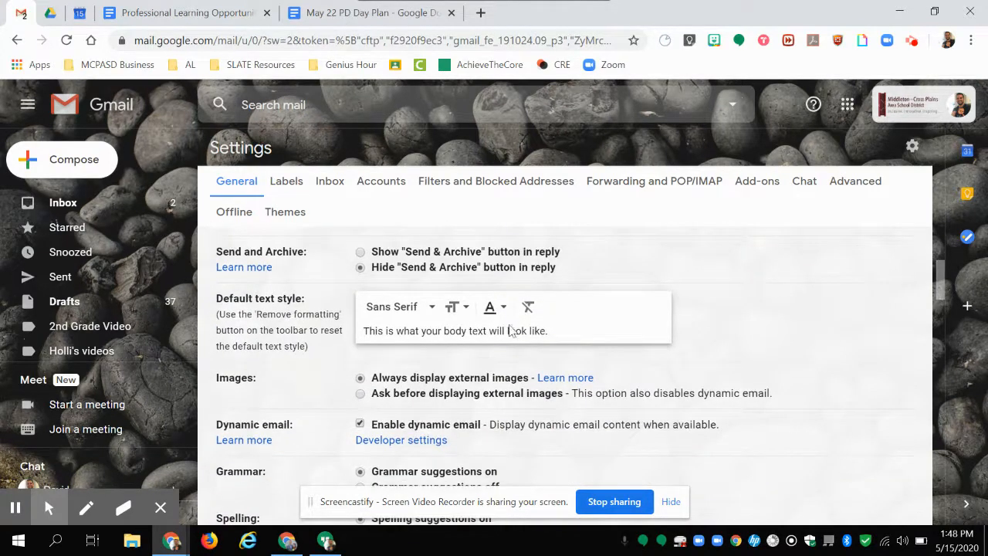
pyautogui.scroll(-4, 444, 336)
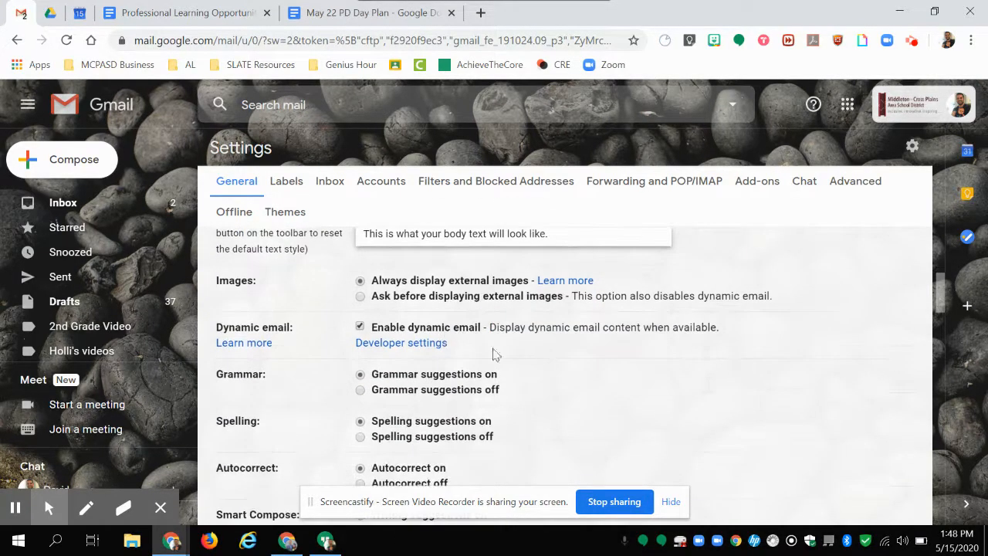
pyautogui.scroll(1, 428, 284)
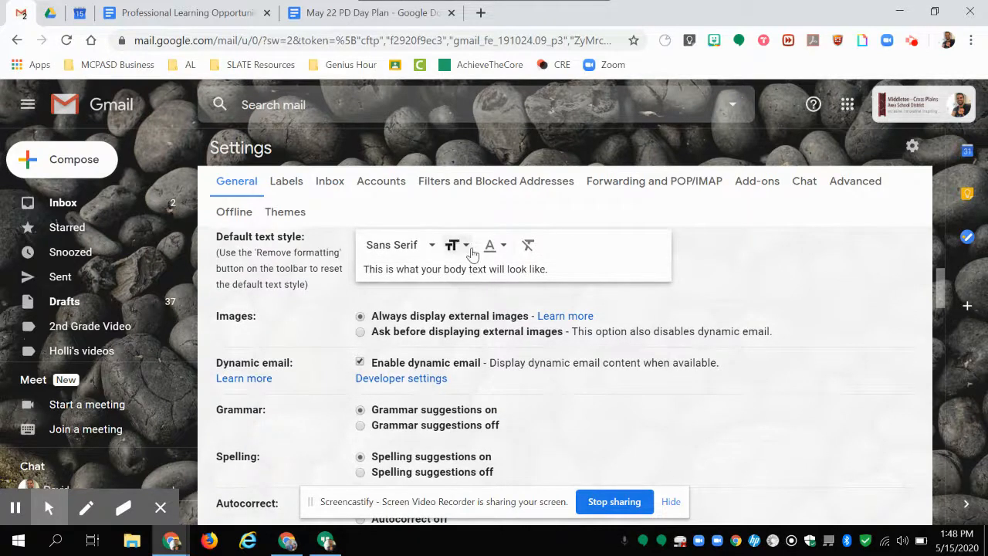
# - Examine the grammar, spelling, autocorrect, Smart Compose and Conversation View settings, and return to the inbox
pyautogui.scroll(-2, 397, 352)
pyautogui.scroll(-2, 395, 352)
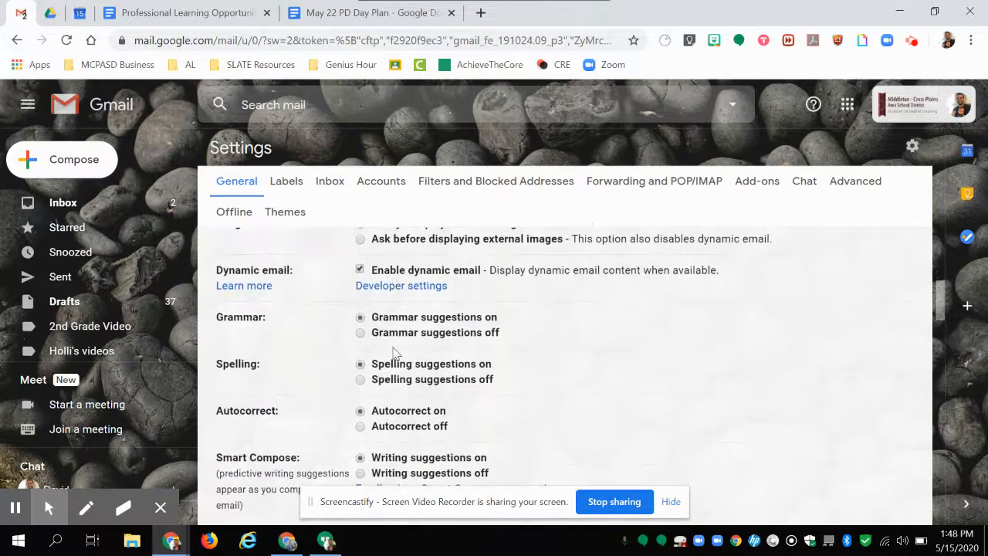
pyautogui.scroll(-1, 416, 301)
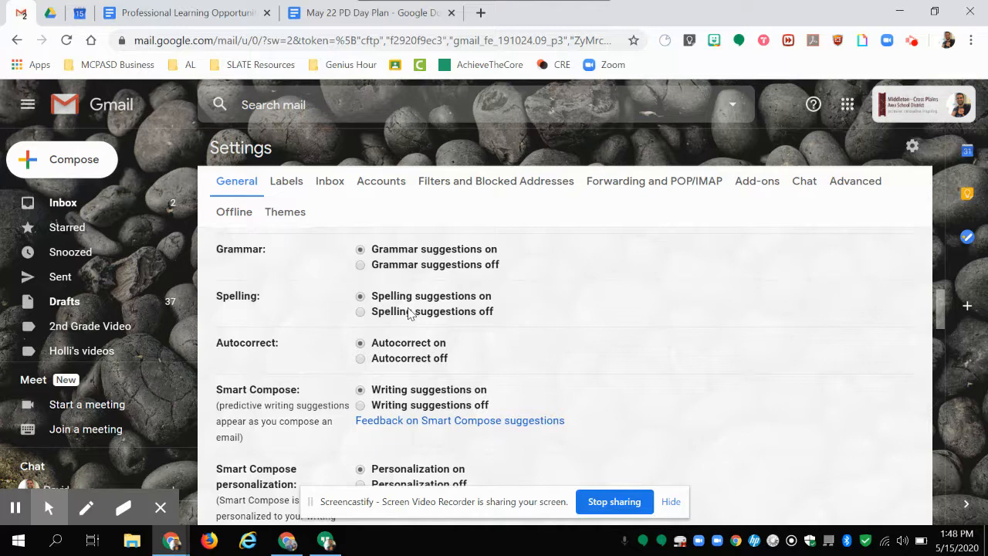
pyautogui.scroll(-3, 396, 305)
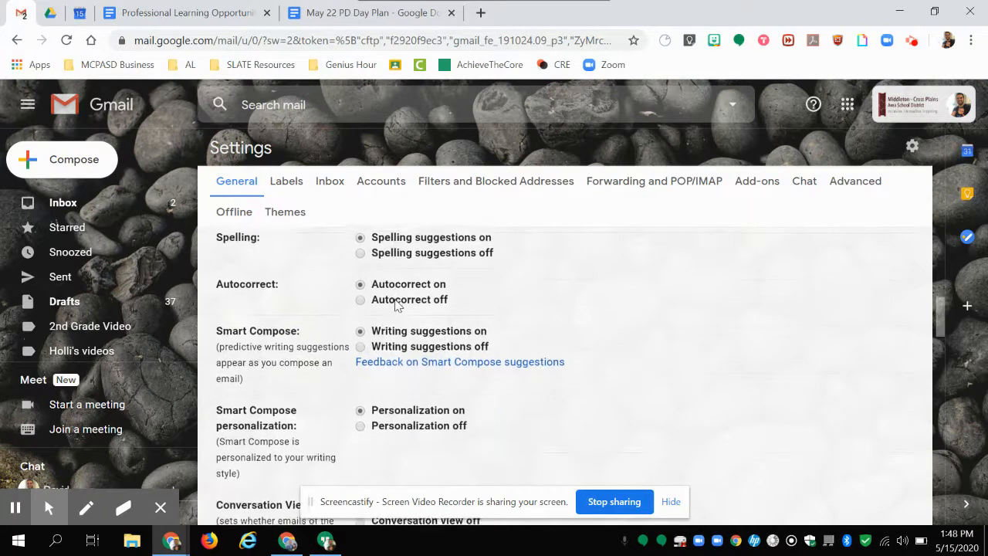
pyautogui.scroll(-2, 432, 378)
pyautogui.scroll(-1, 429, 380)
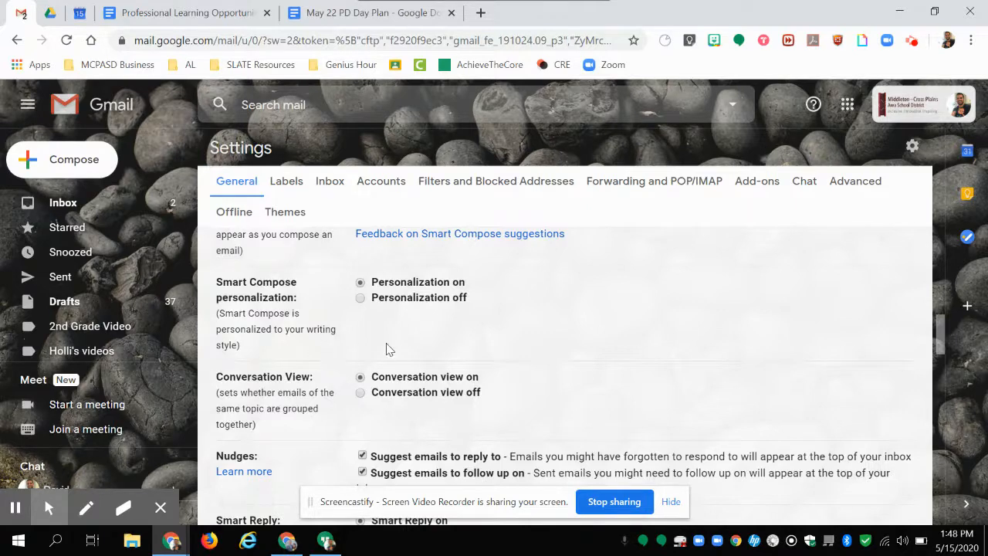
pyautogui.scroll(-2, 396, 340)
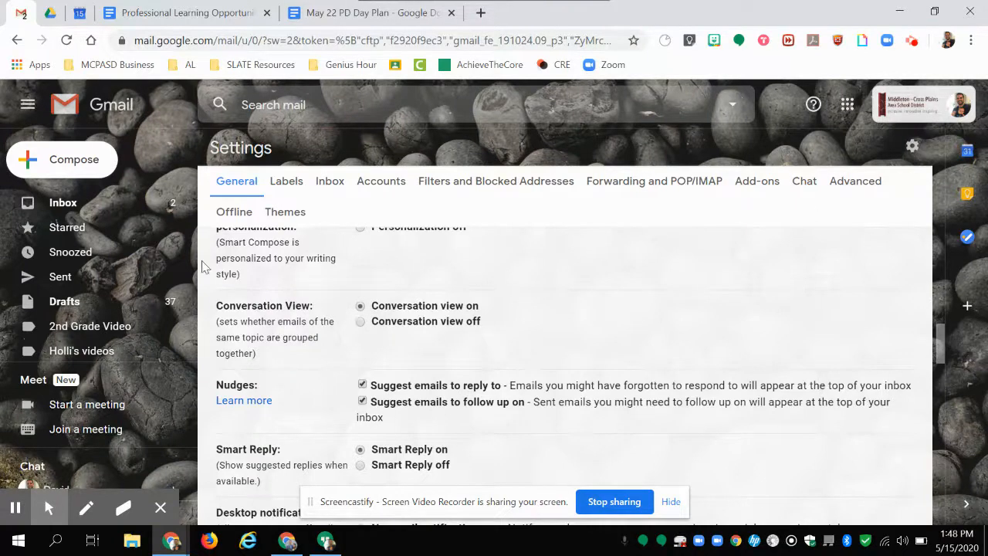
pyautogui.click(94, 215)
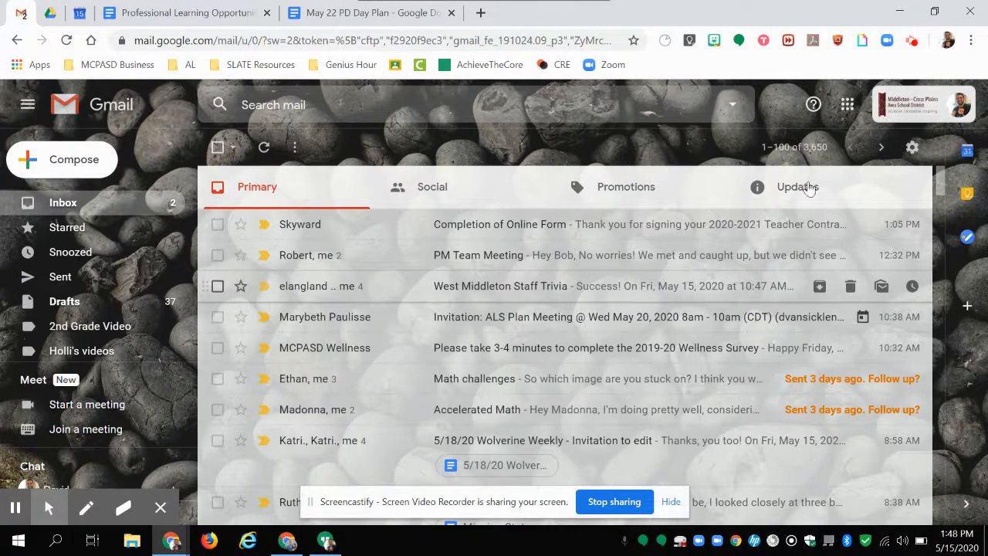
# - Reopen the general settings and look through Conversation View, Nudges, Smart Reply and desktop notifications as far as the signature section
pyautogui.click(913, 149)
pyautogui.click(818, 239)
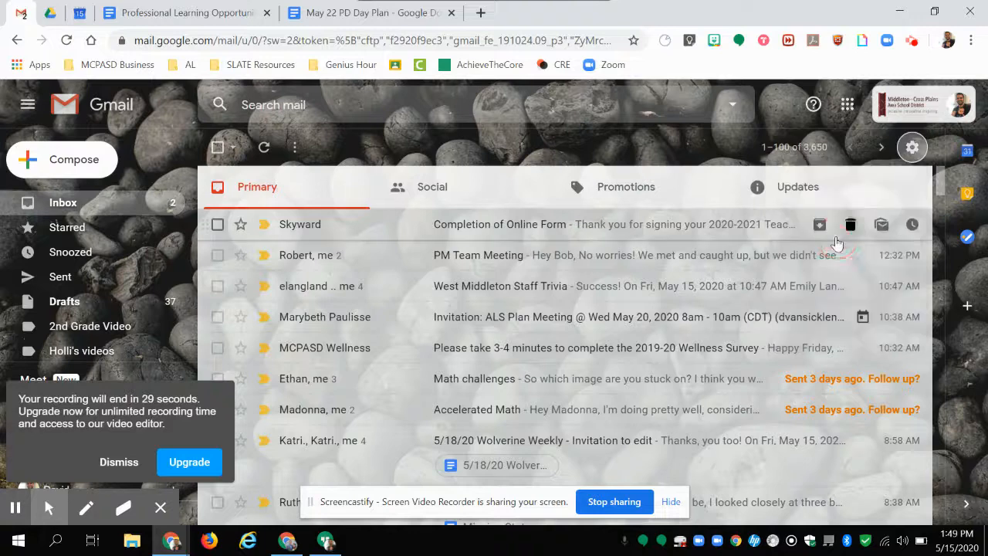
pyautogui.scroll(-2, 359, 456)
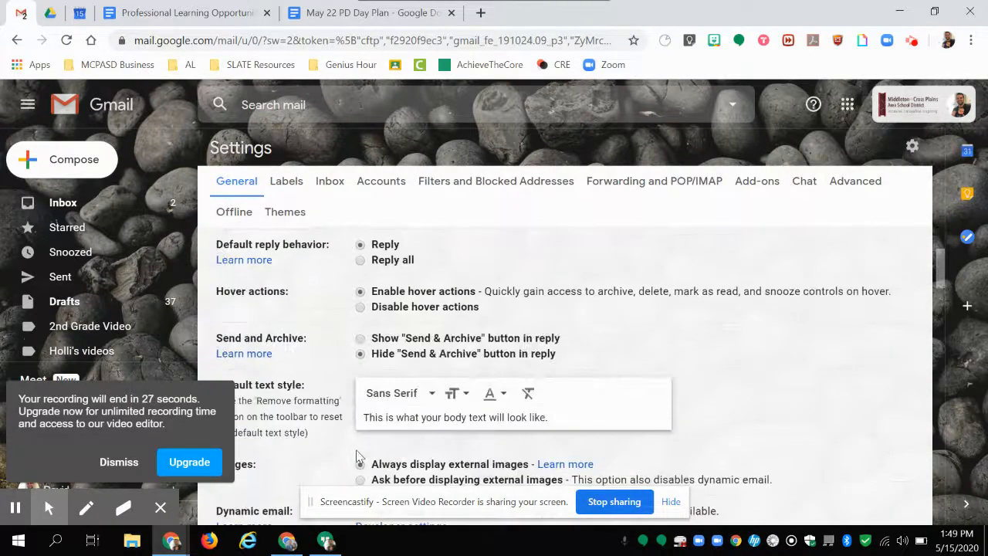
pyautogui.scroll(-4, 339, 421)
pyautogui.scroll(-3, 335, 418)
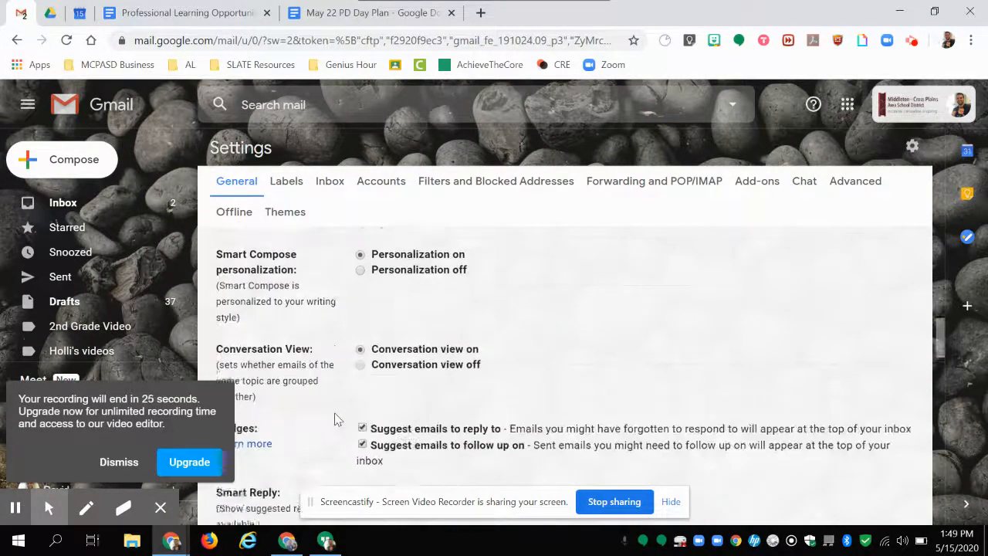
pyautogui.scroll(-1, 357, 405)
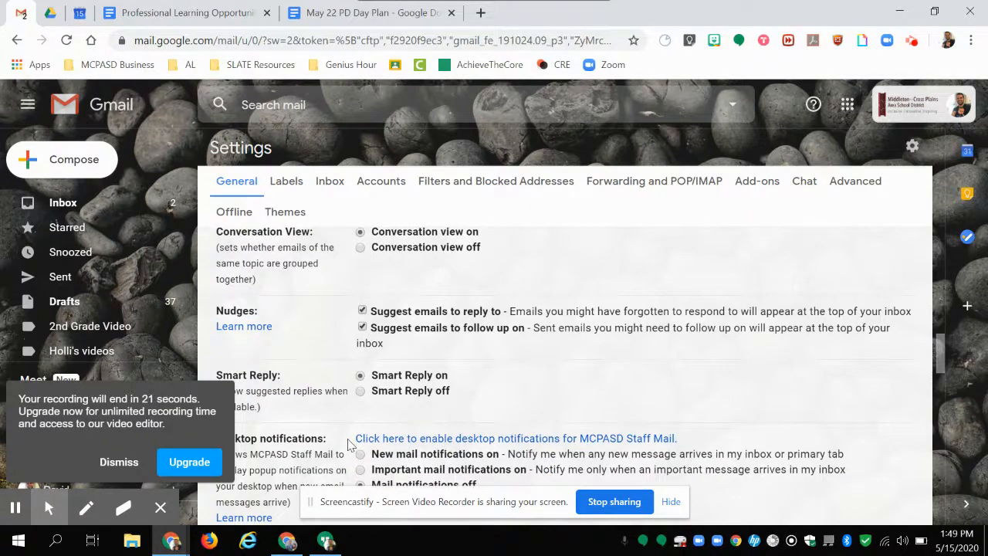
pyautogui.scroll(-5, 351, 444)
pyautogui.scroll(-2, 351, 445)
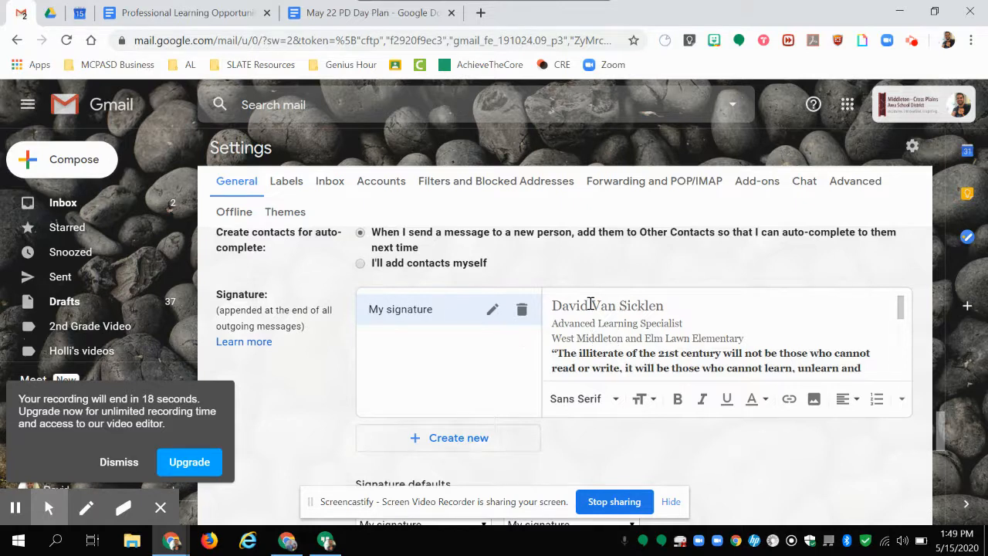
# - Read the existing signature and the automatic response options at the end of the general settings, and return to the inbox
pyautogui.scroll(-1, 623, 357)
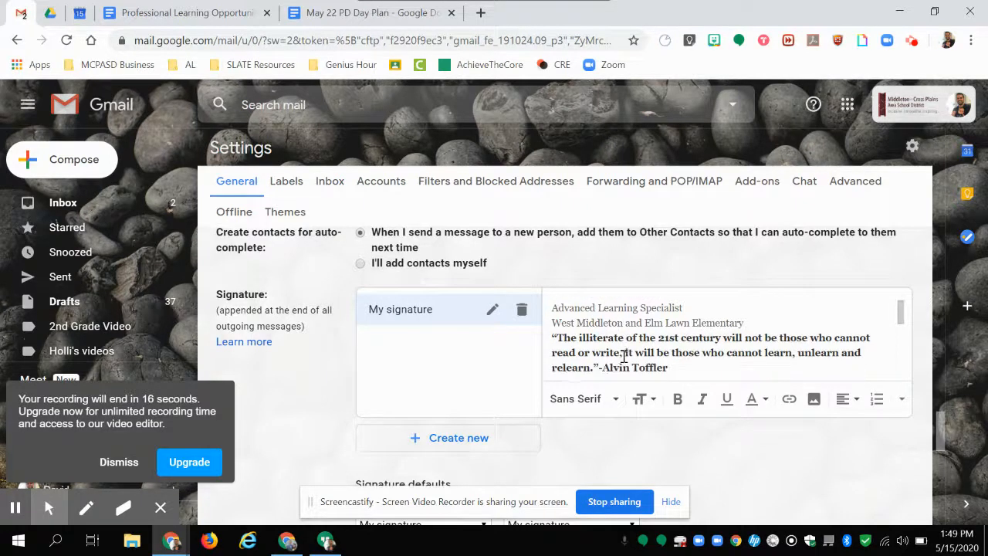
pyautogui.scroll(-2, 587, 351)
pyautogui.scroll(-8, 297, 379)
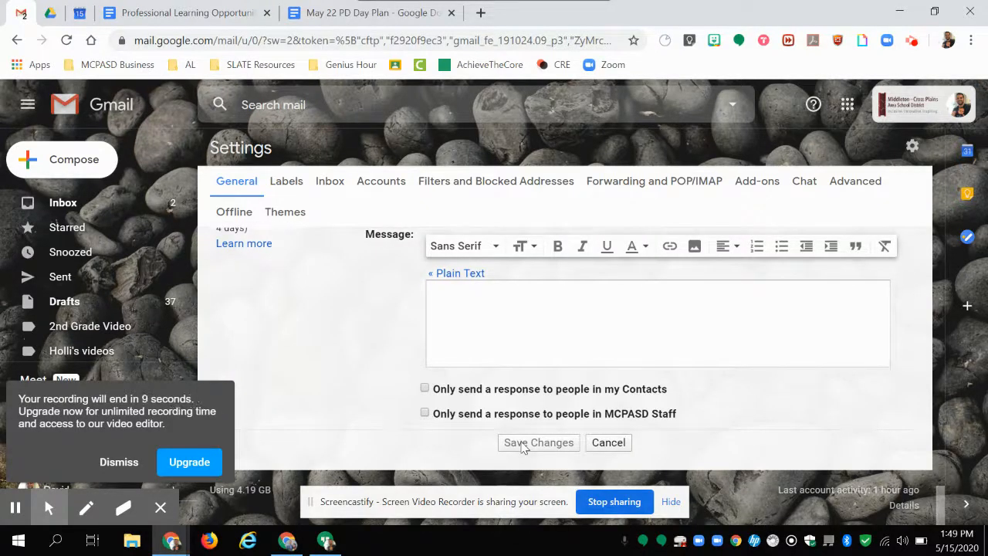
pyautogui.scroll(10, 402, 313)
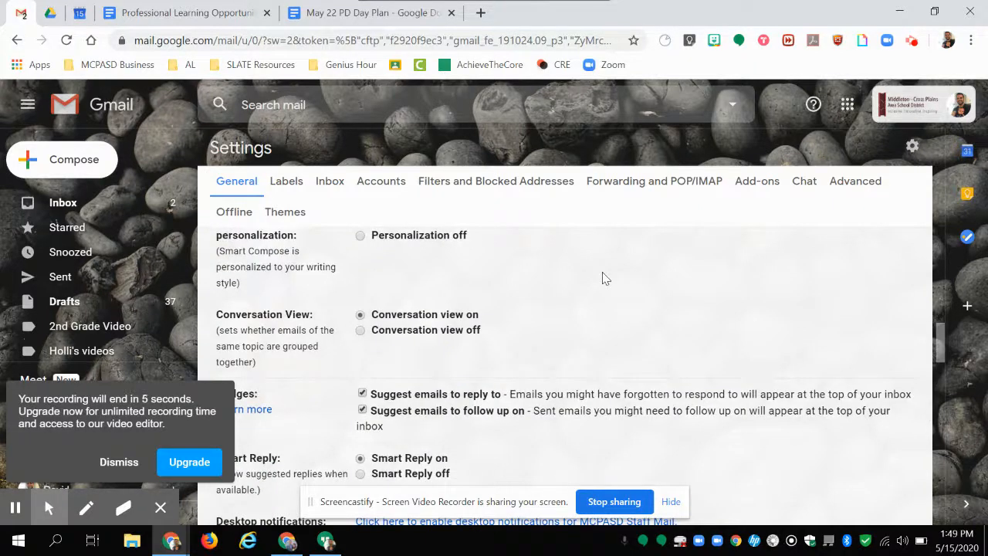
pyautogui.click(136, 205)
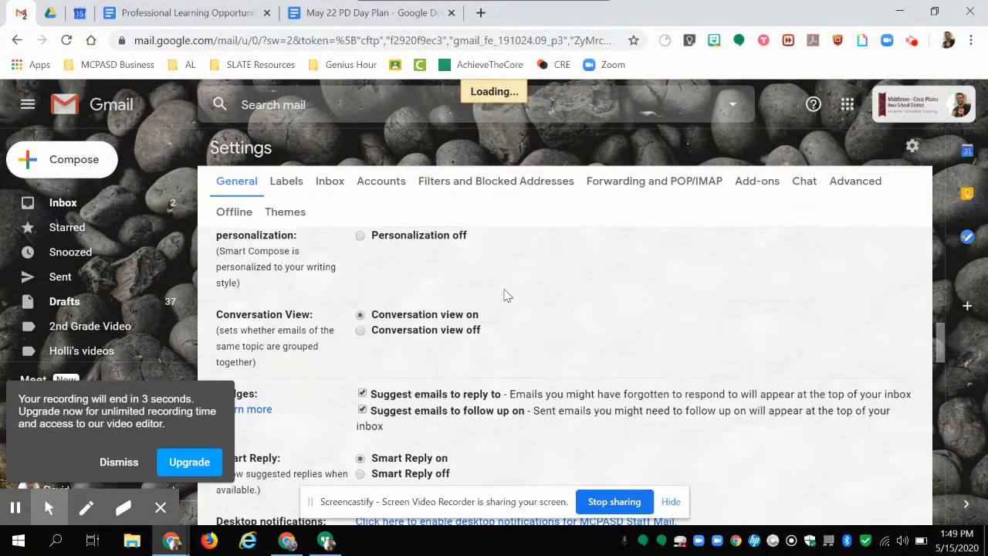